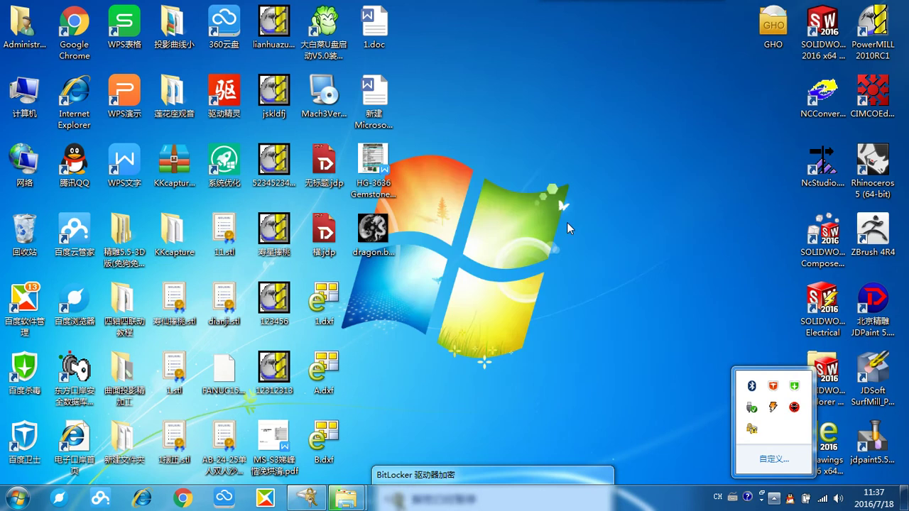
- Close the tray popup and launch JDPaint 5.21 from its desktop icon
left_click(567, 222)
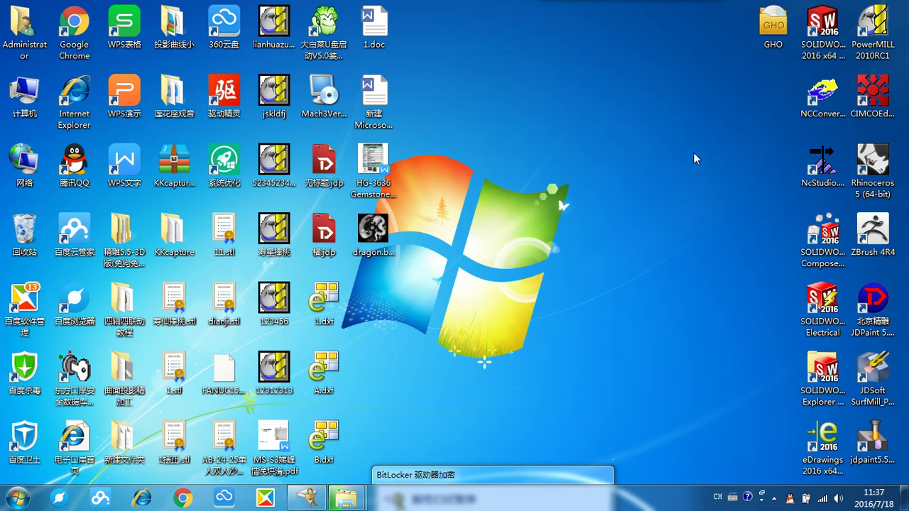
double_click(854, 301)
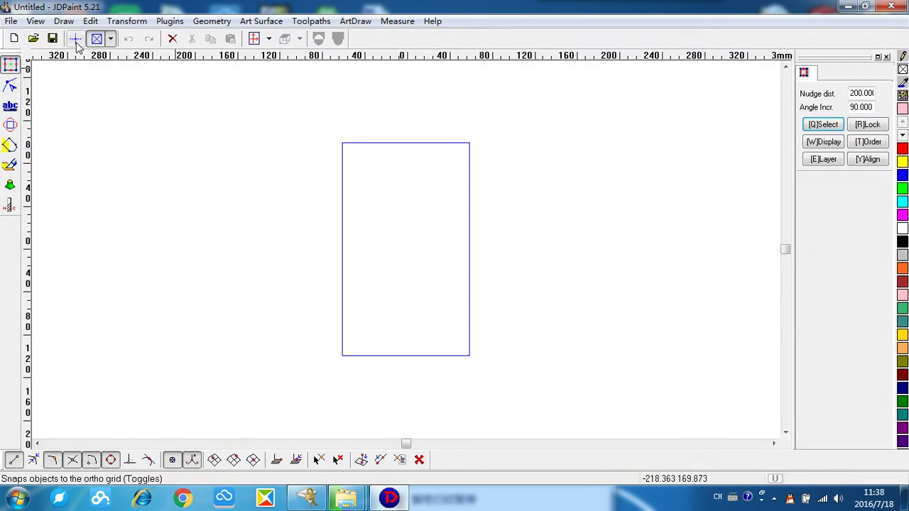
- Import dragon.bmp through File > Import > Image, filtering to Bitmap Files (*.bmp)
left_click(11, 20)
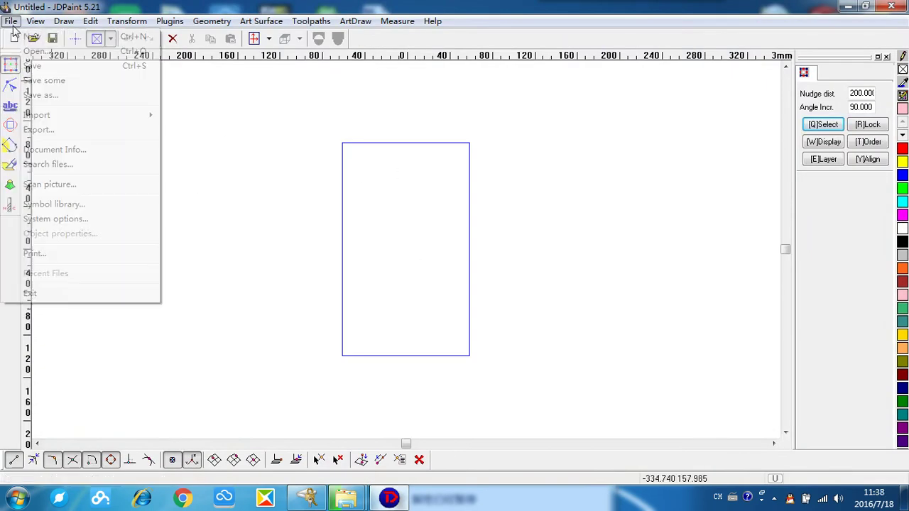
mouse_move(78, 115)
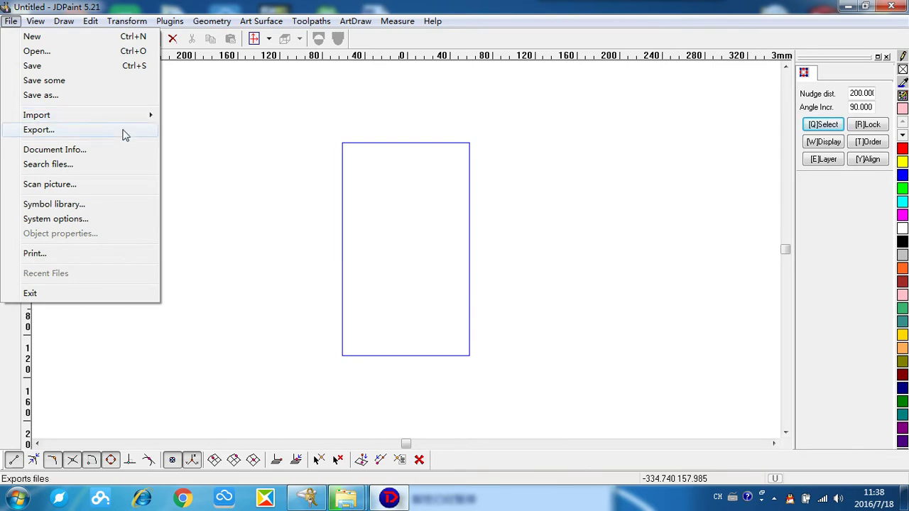
left_click(196, 214)
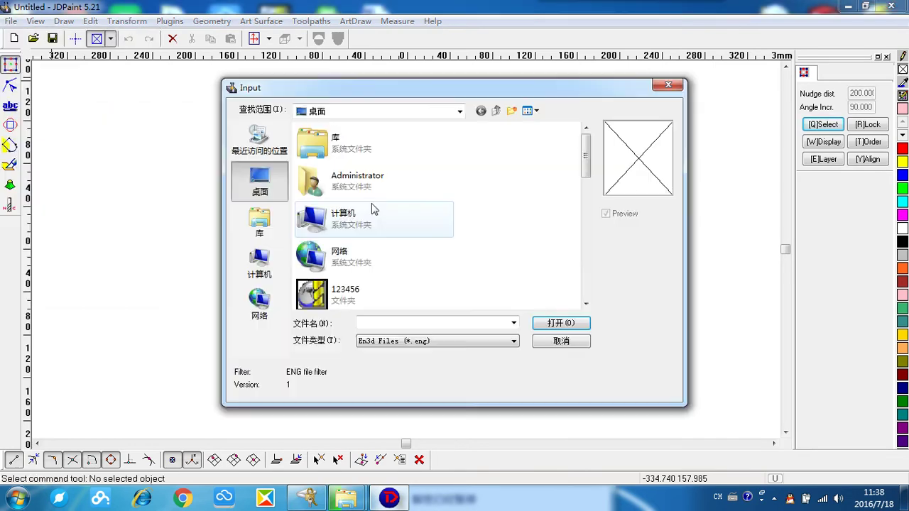
left_click(447, 341)
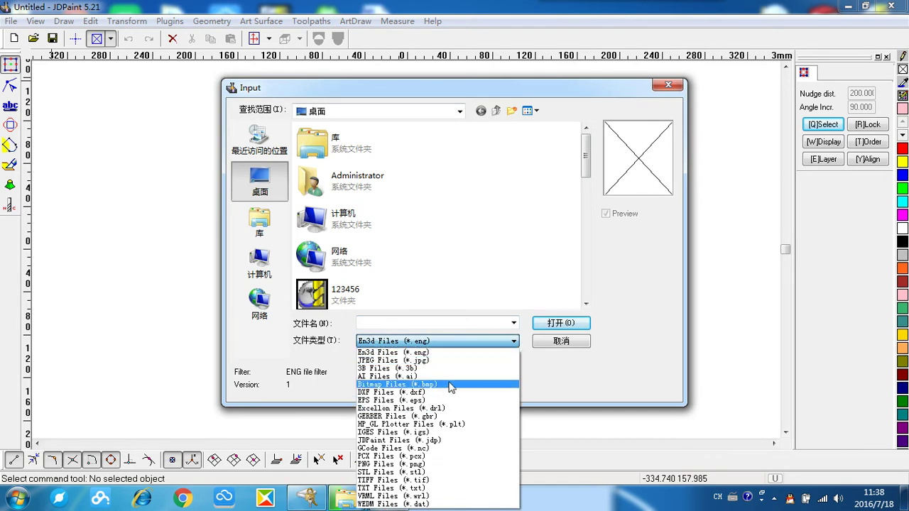
left_click(448, 384)
scroll(587, 189, "down", 1)
scroll(586, 188, "down", 5)
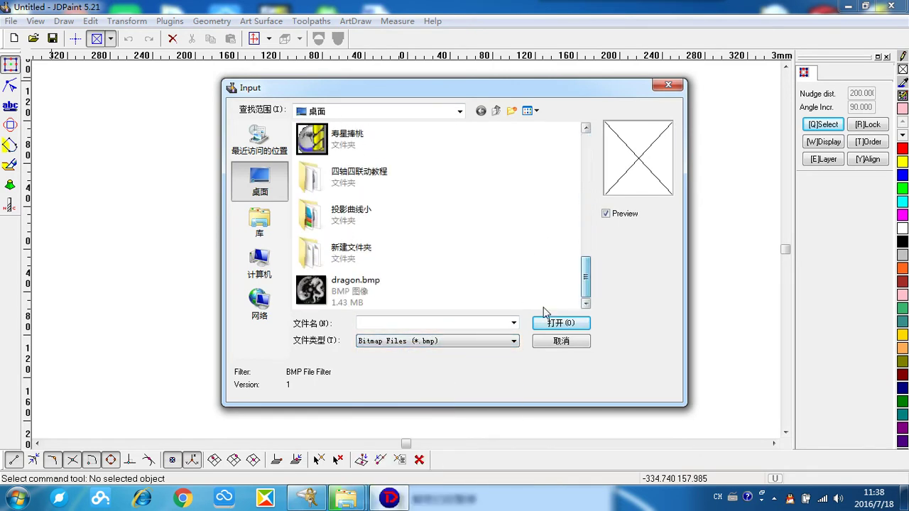
left_click(397, 301)
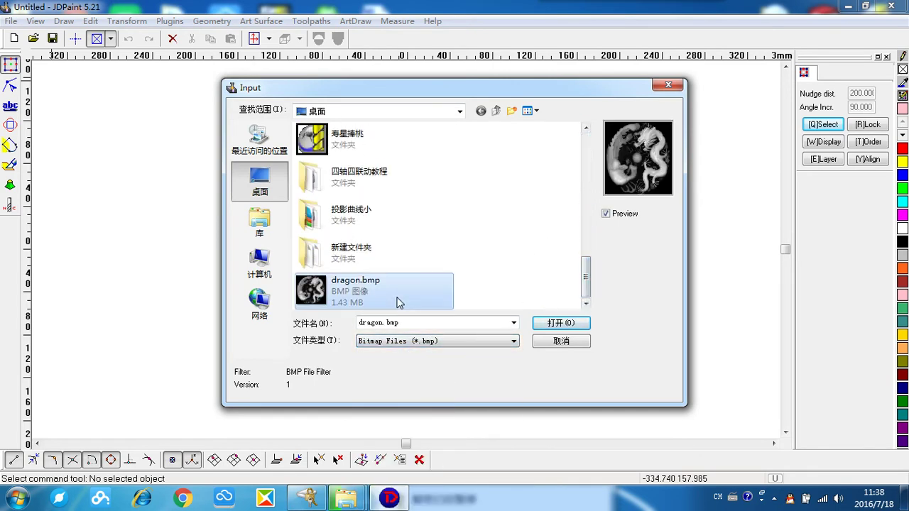
left_click(560, 323)
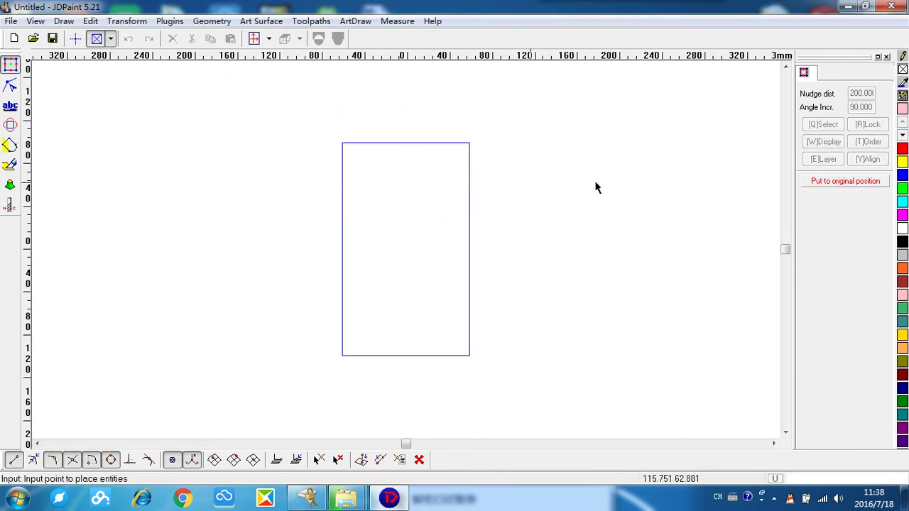
- Place the dragon bitmap and scale it proportionally to 200 mm wide
left_click(847, 182)
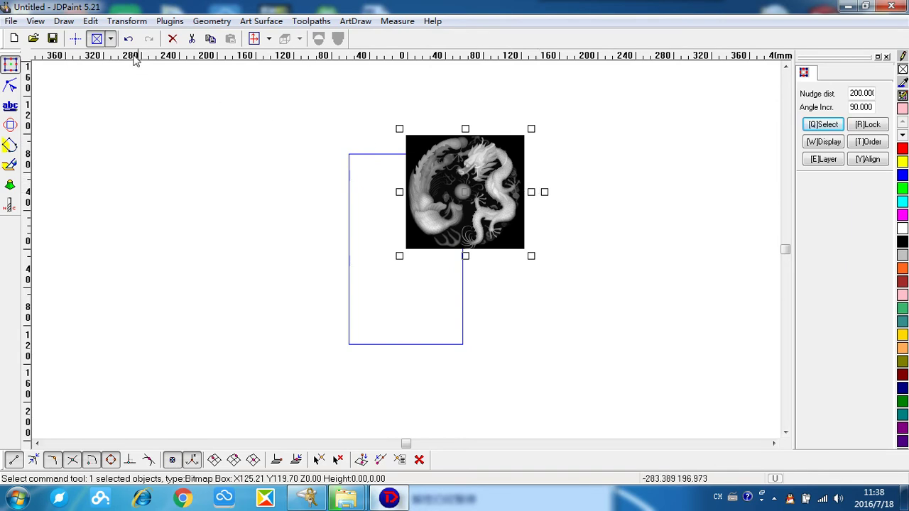
left_click(126, 21)
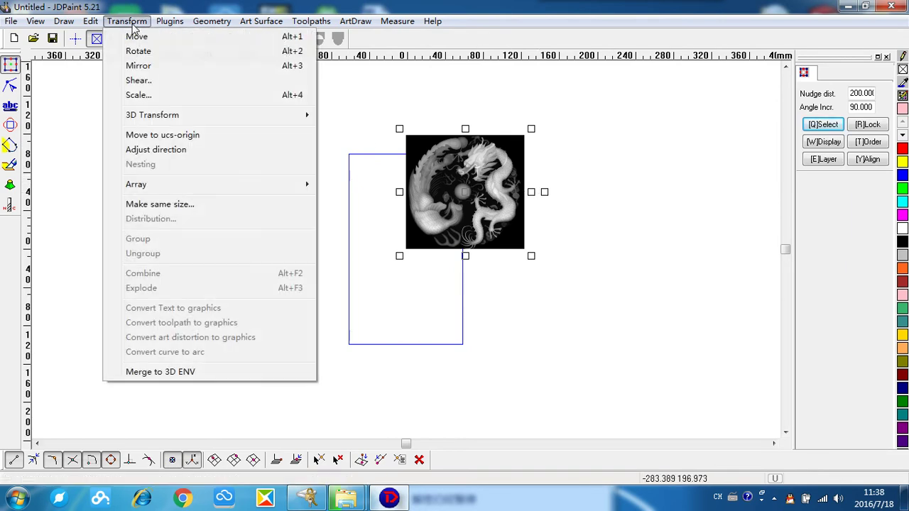
left_click(169, 98)
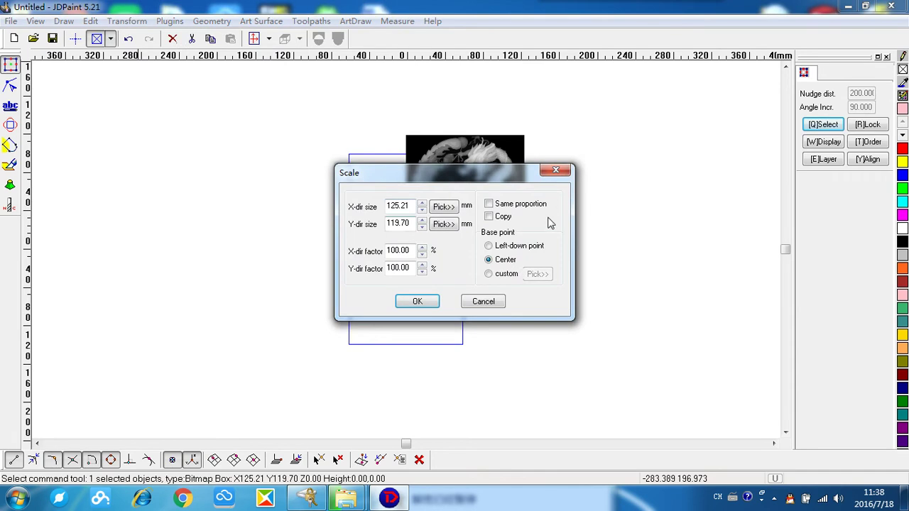
left_click(523, 206)
double_click(409, 205)
type("200")
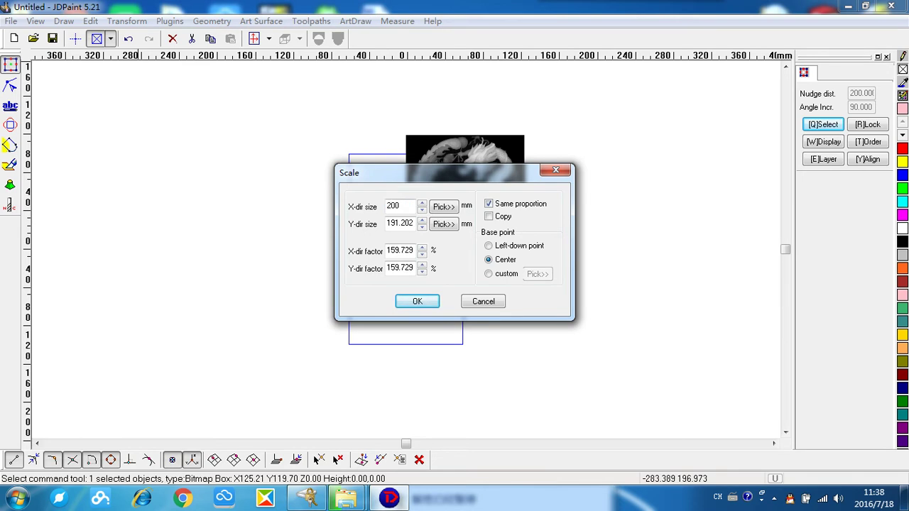
left_click(416, 300)
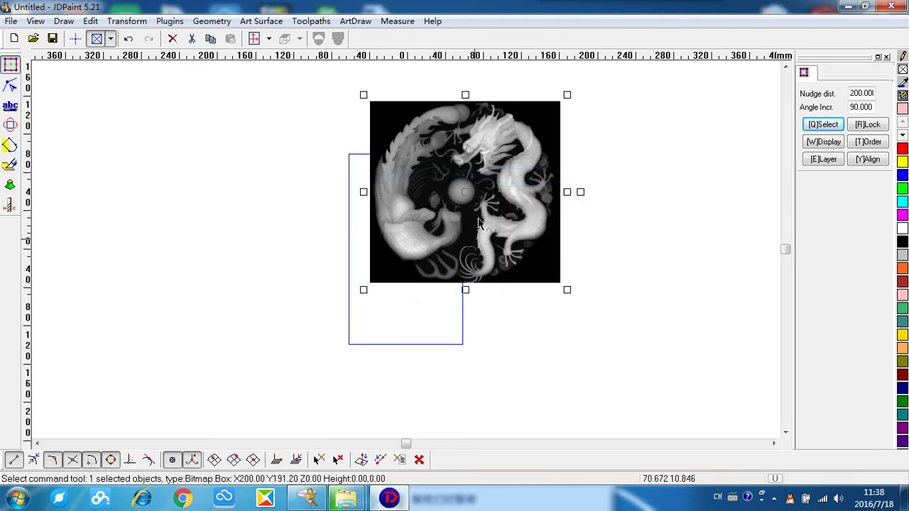
- Move the bitmap to the UCS origin with its top at Z 0
left_click(126, 21)
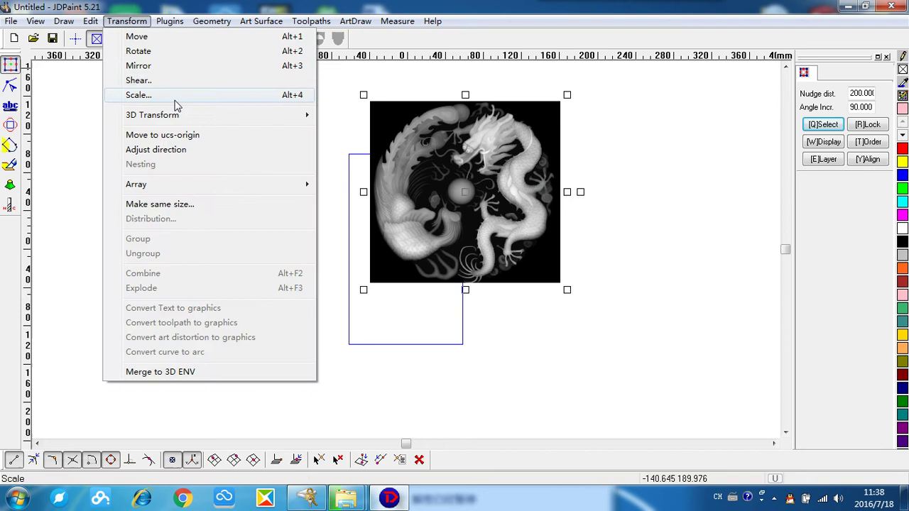
left_click(208, 139)
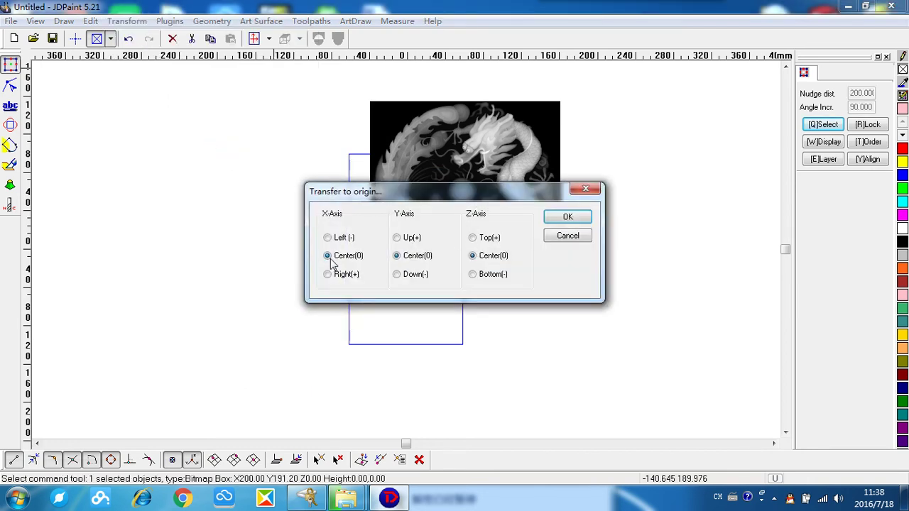
left_click(485, 238)
left_click(566, 217)
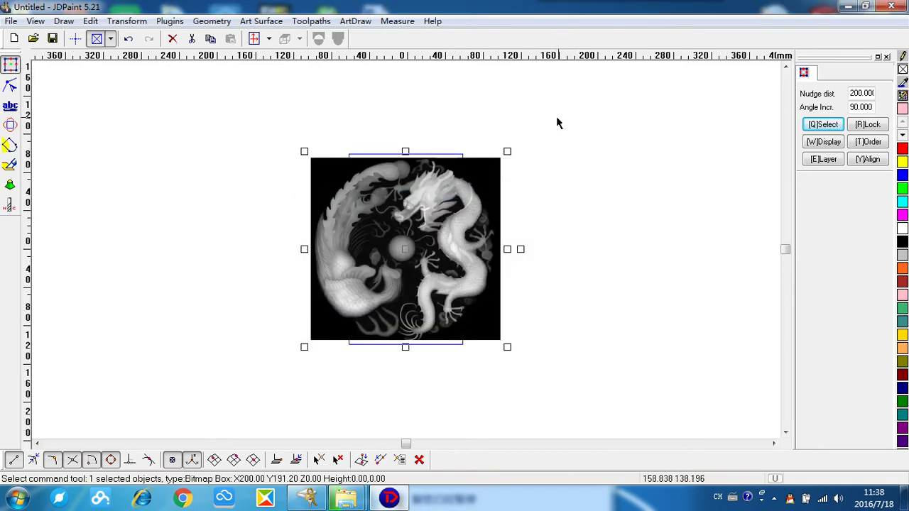
- Convert the selected dragon bitmap to a mesh with White Highest and height 4
left_click_drag(603, 101, 234, 388)
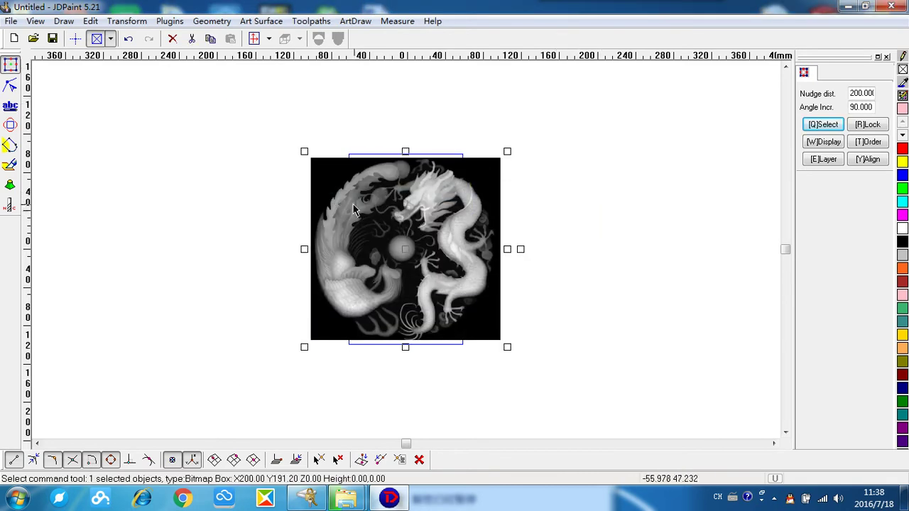
left_click(262, 23)
mouse_move(324, 96)
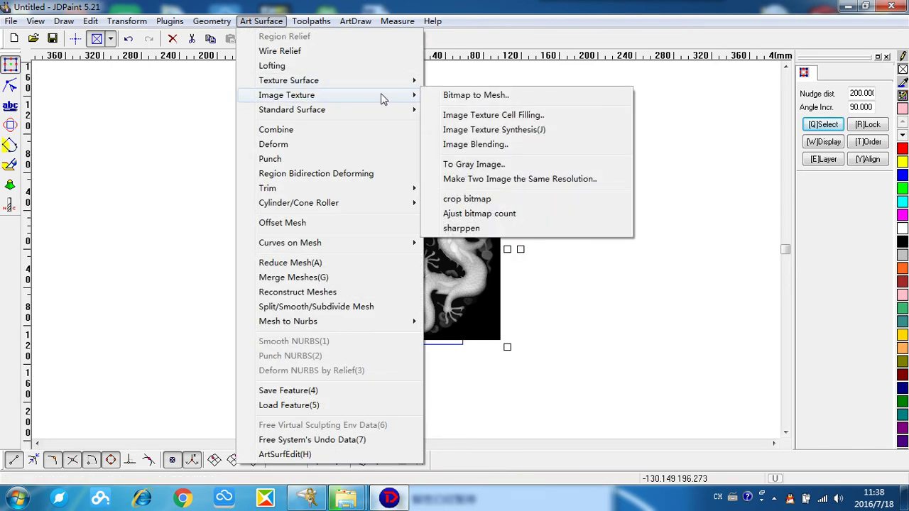
left_click(473, 100)
left_click(352, 226)
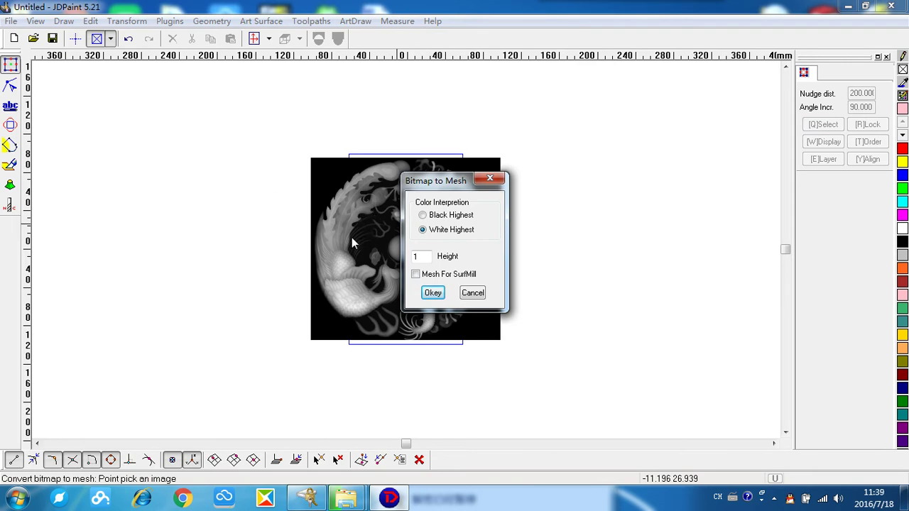
left_click_drag(446, 183, 410, 170)
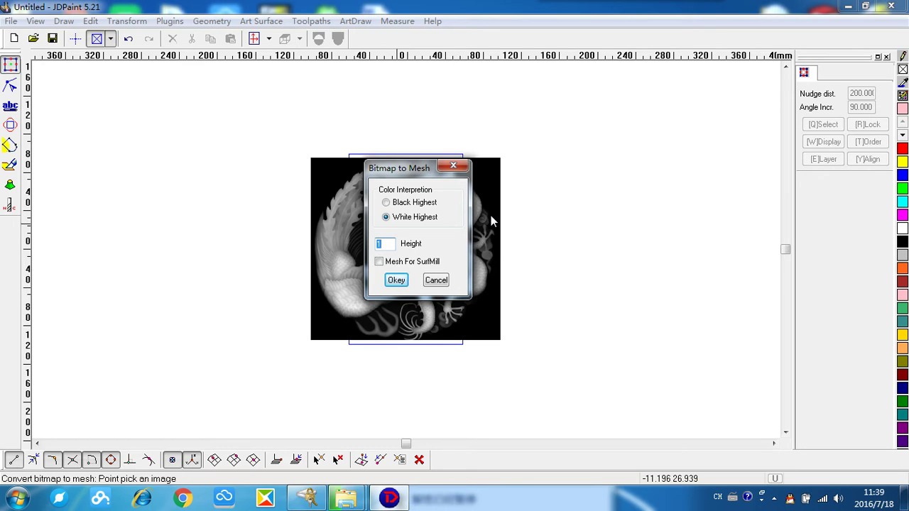
type("4")
left_click(398, 279)
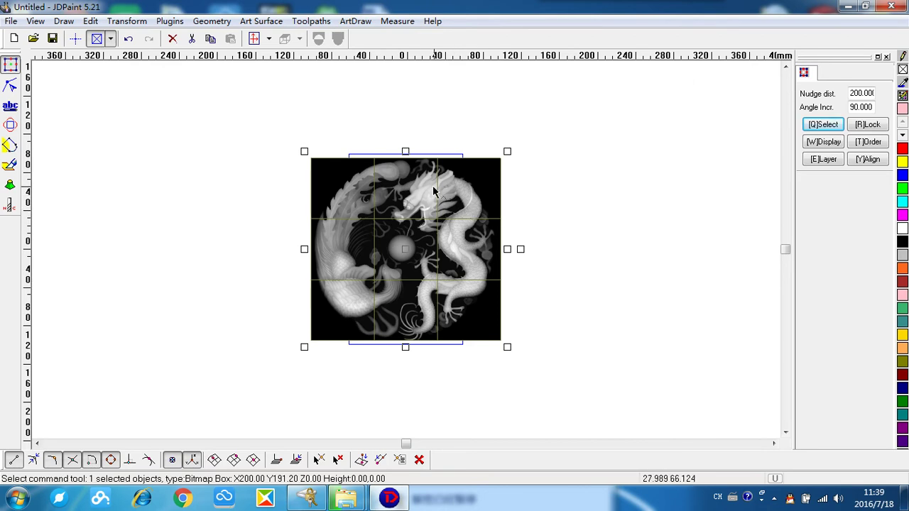
- Delete the leftover dragon bitmap and select the remaining relief mesh grid
left_click_drag(402, 250, 650, 236)
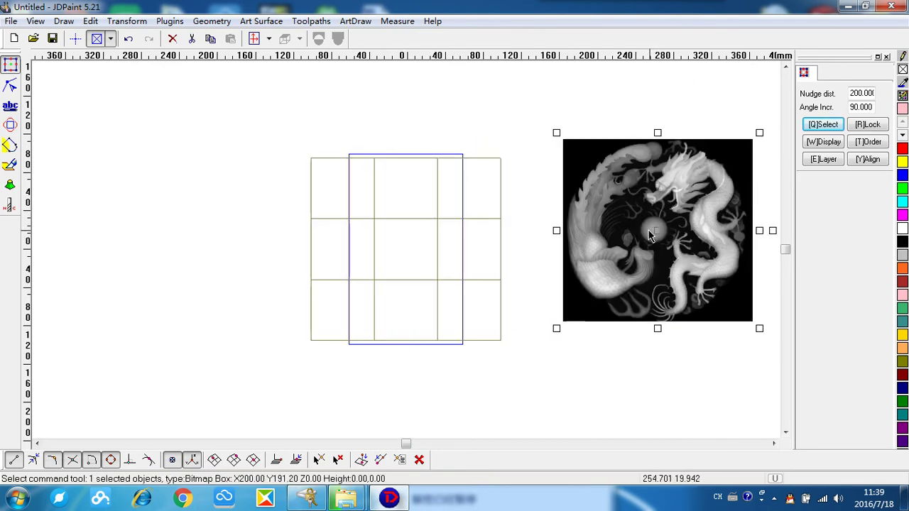
left_click_drag(757, 101, 532, 347)
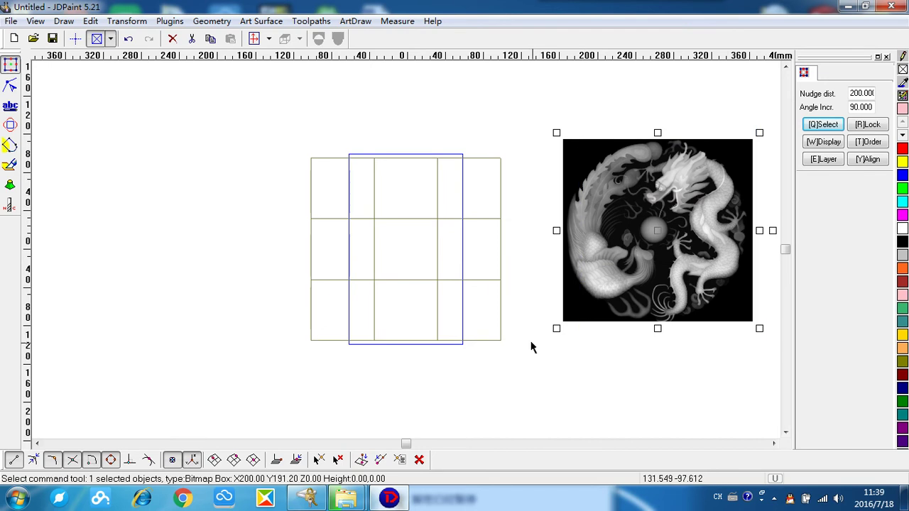
key("Delete")
left_click_drag(588, 128, 270, 348)
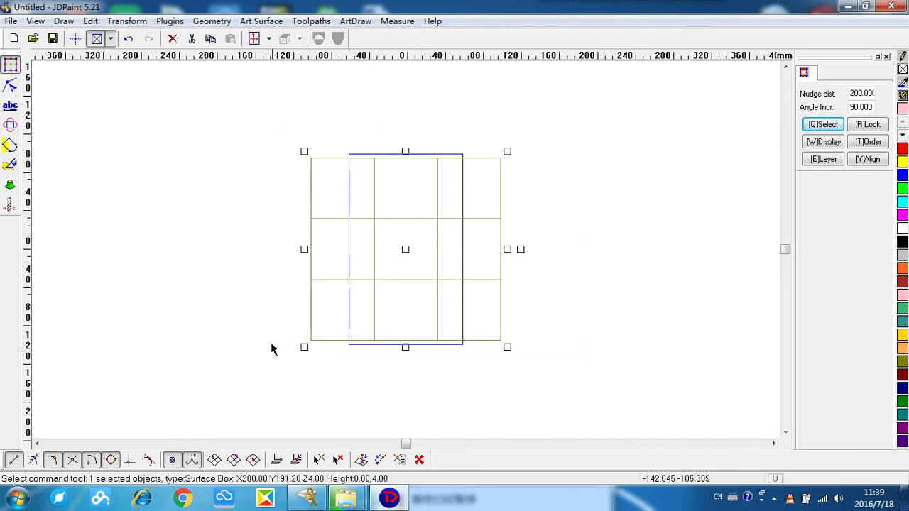
- Load the mesh into the Virtual Sculpting Tool and orbit to inspect the relief's depth
left_click(9, 165)
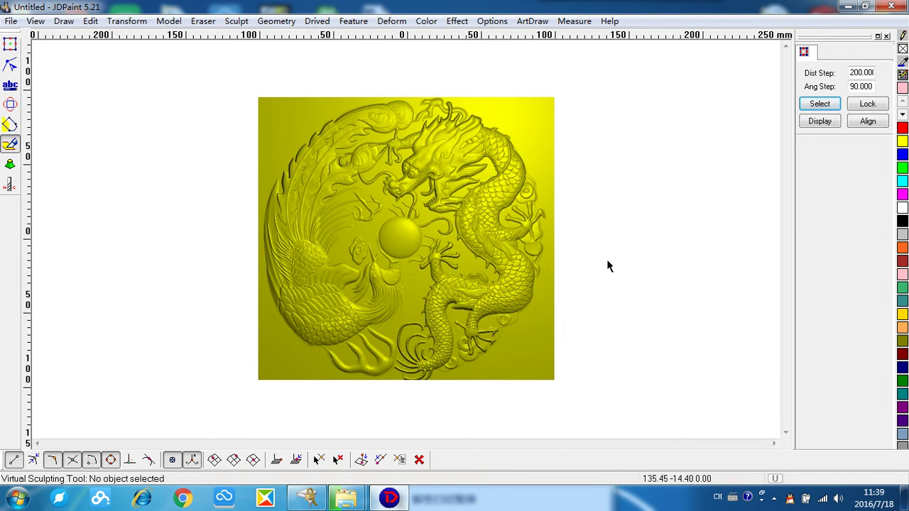
mouse_move(606, 265)
middle_mouse_down()
mouse_move(574, 263)
mouse_move(580, 240)
mouse_move(624, 293)
mouse_move(663, 396)
mouse_move(639, 436)
mouse_move(575, 345)
mouse_move(457, 213)
mouse_move(486, 209)
mouse_move(524, 237)
middle_mouse_up()
mouse_move(302, 225)
middle_mouse_down()
mouse_move(313, 253)
mouse_move(371, 243)
middle_mouse_up()
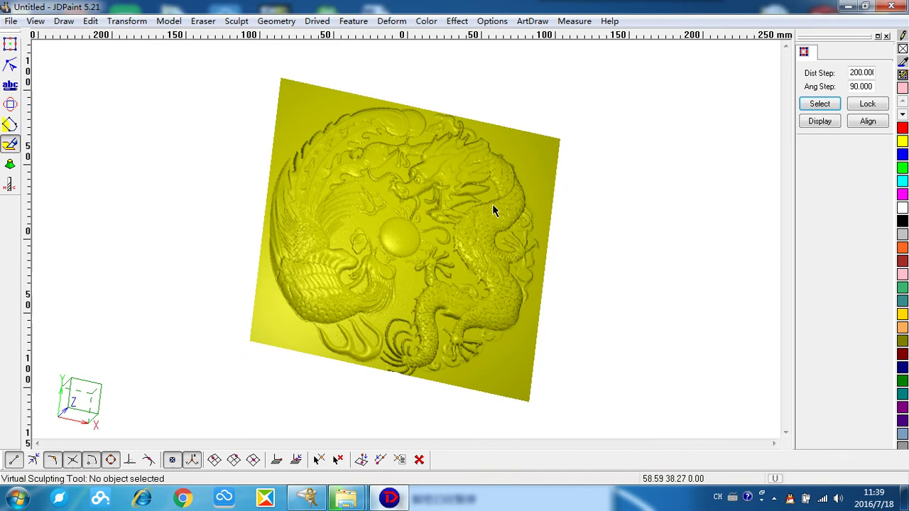
mouse_move(497, 205)
middle_mouse_down()
mouse_move(462, 172)
mouse_move(507, 158)
mouse_move(346, 262)
mouse_move(432, 244)
middle_mouse_up()
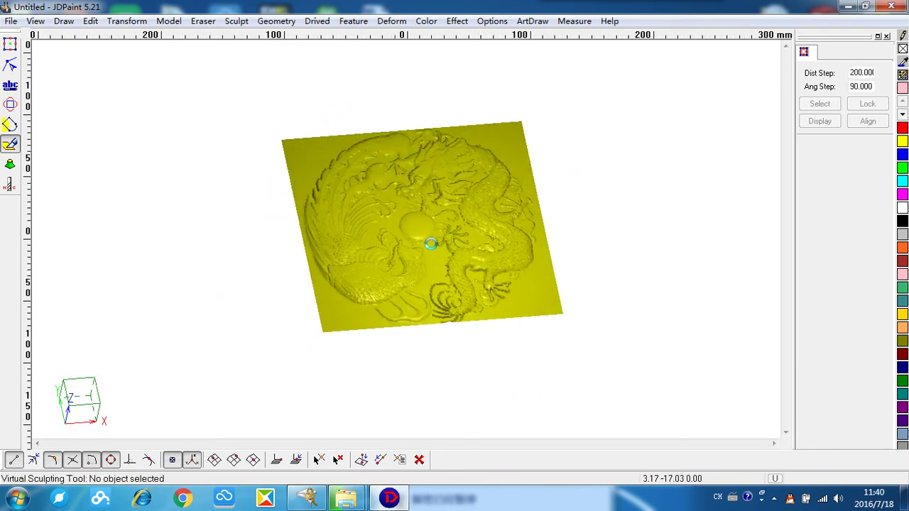
scroll(469, 255, "up", 1)
middle_click_drag(648, 265, 642, 282)
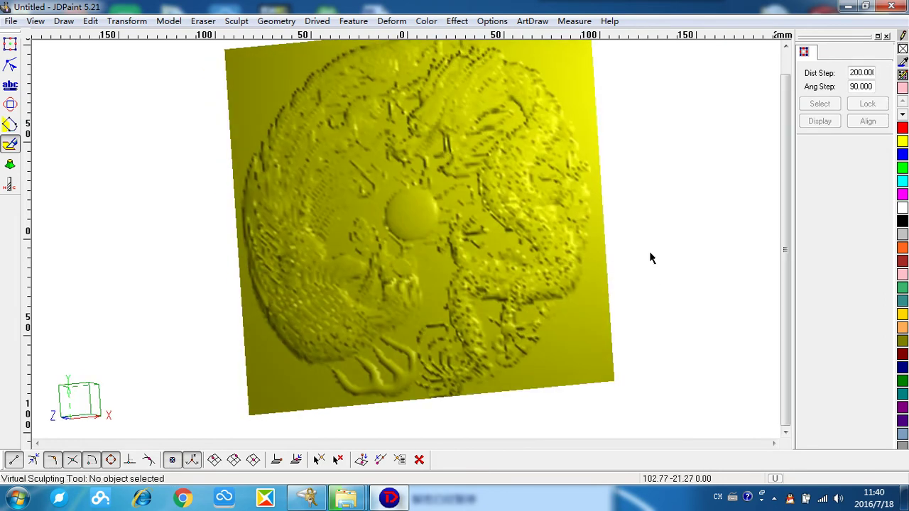
- Use Model > Transform Z to set Max Z to 8 and scale the relief
left_click(167, 21)
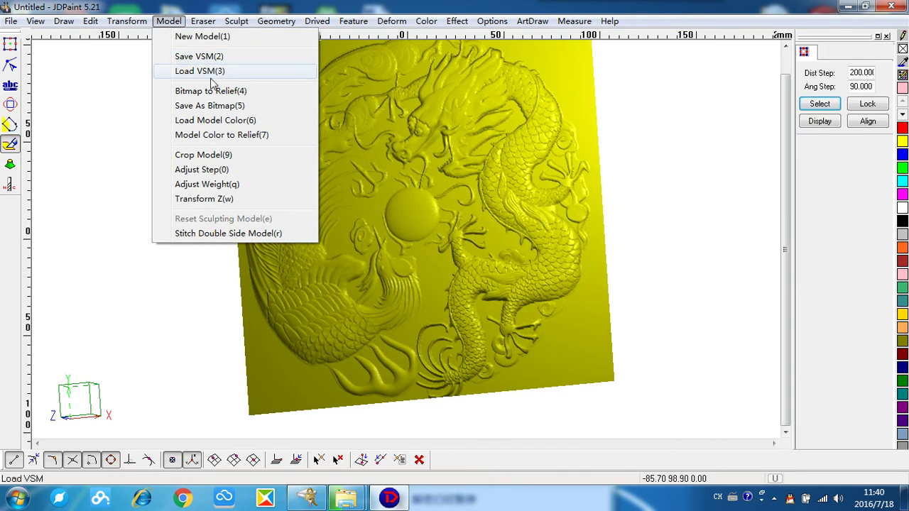
left_click(253, 200)
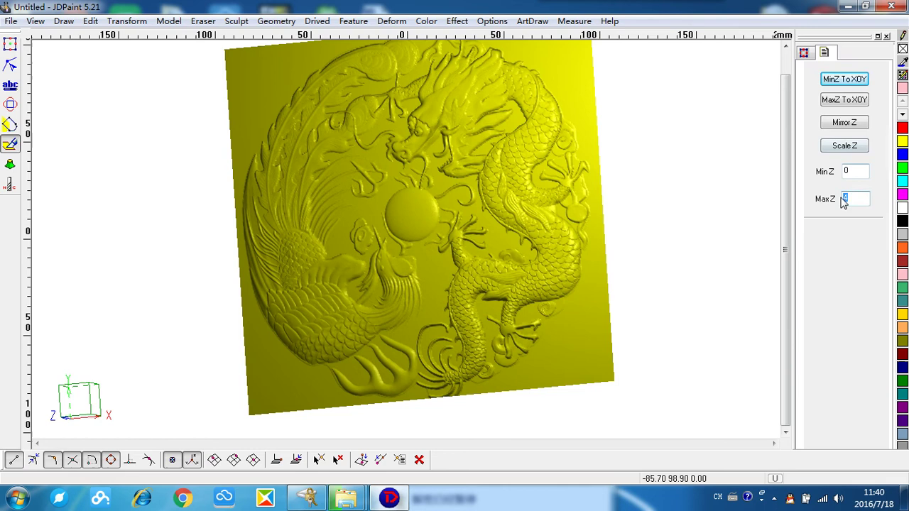
left_click(513, 293)
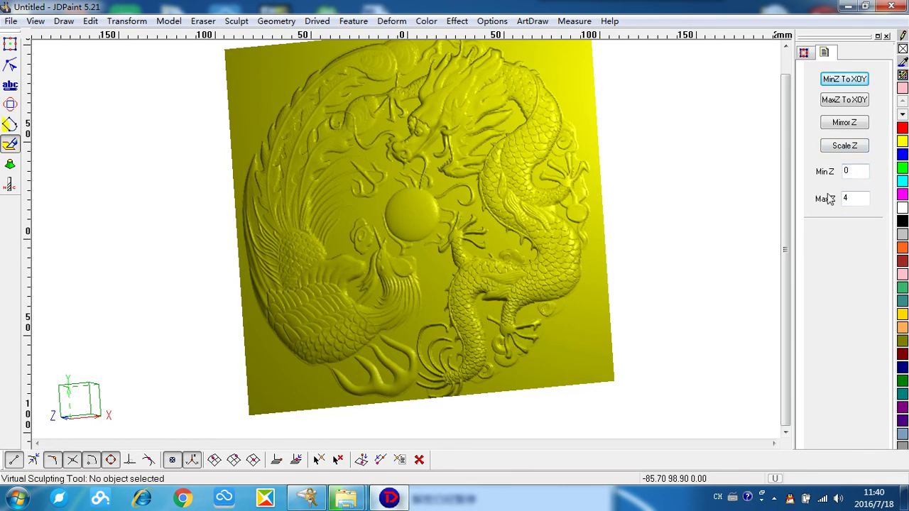
left_click_drag(844, 198, 872, 198)
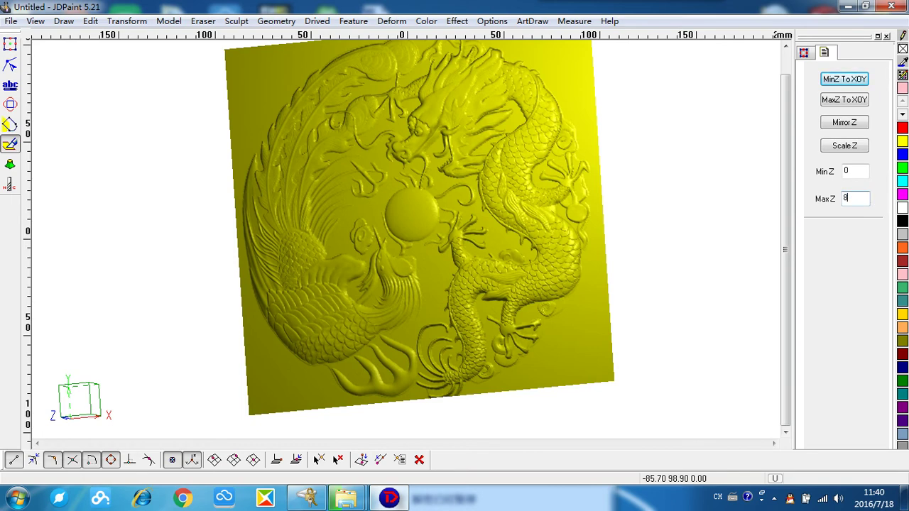
type("8")
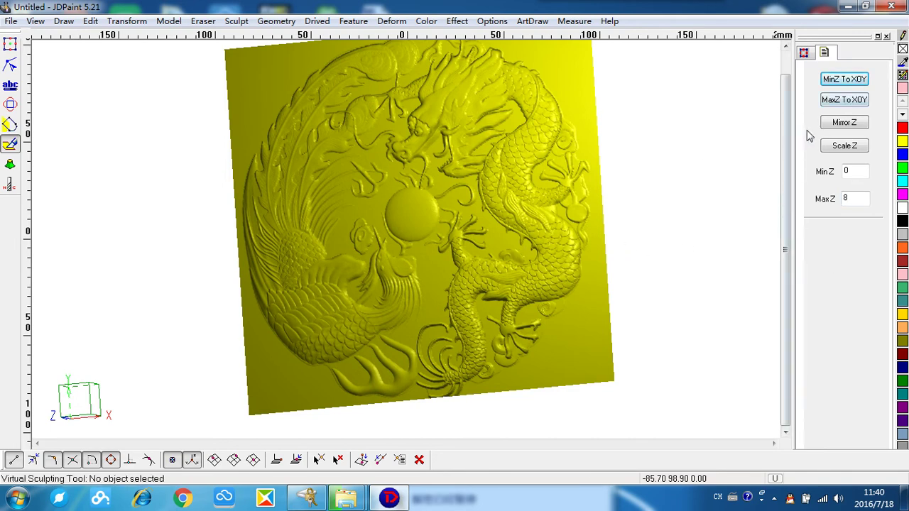
left_click(858, 149)
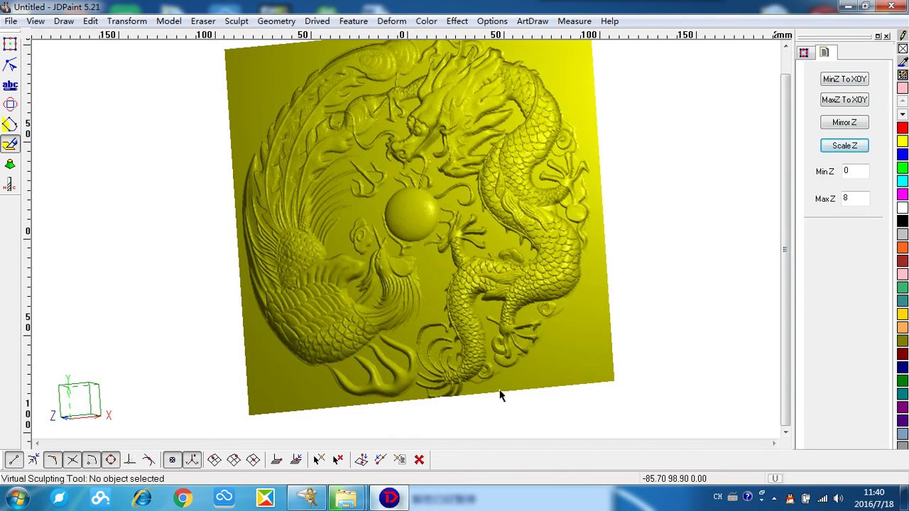
- Change Max Z to 5, rescale the relief, and orbit to check its depth
middle_click_drag(500, 395, 426, 382)
middle_click_drag(525, 205, 576, 203)
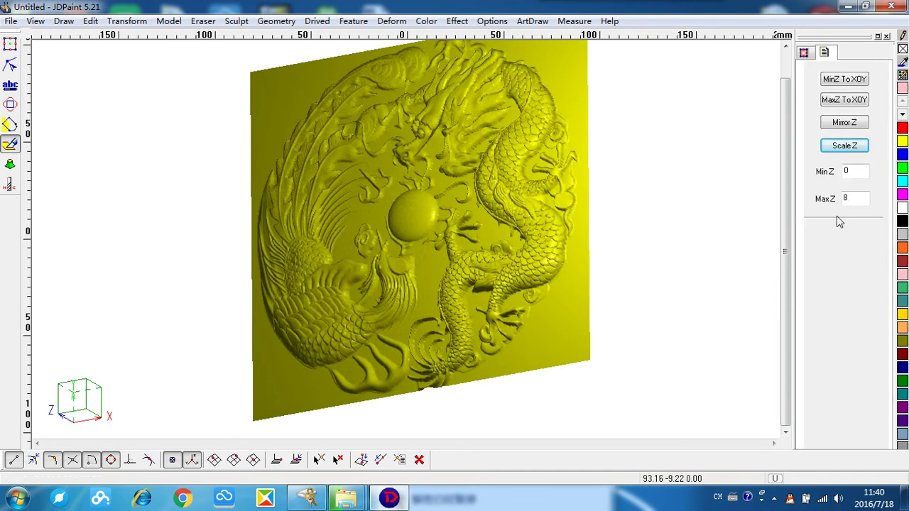
double_click(844, 198)
left_click(843, 146)
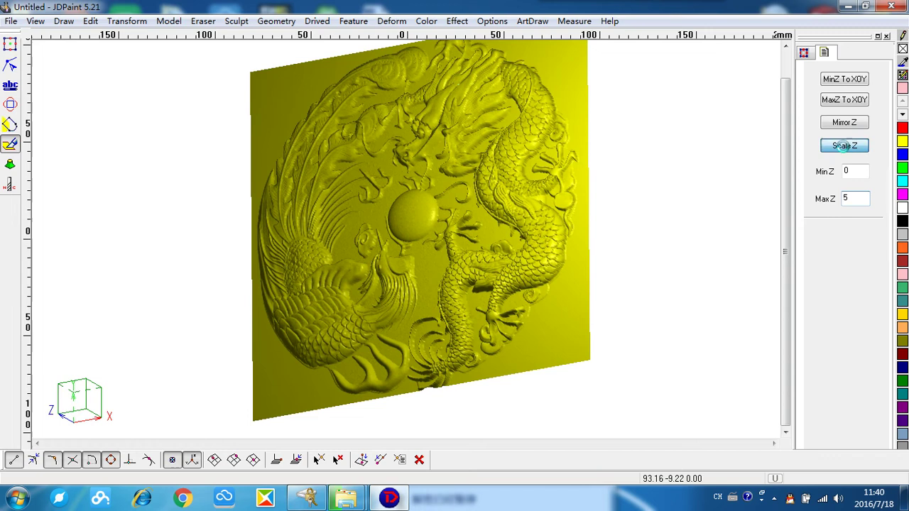
middle_click_drag(674, 240, 535, 211)
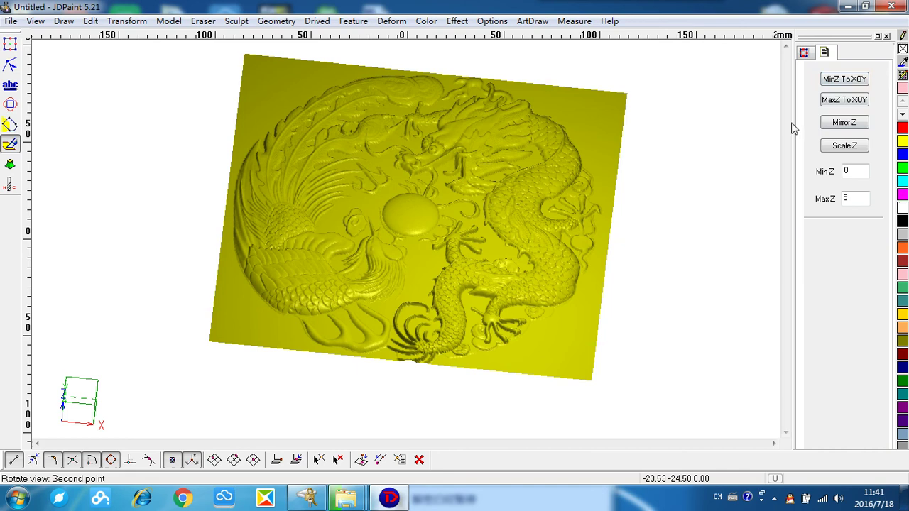
- Apply MaxZ To XOY so the relief spans Z -5 to 0, then exit sculpting
left_click(845, 101)
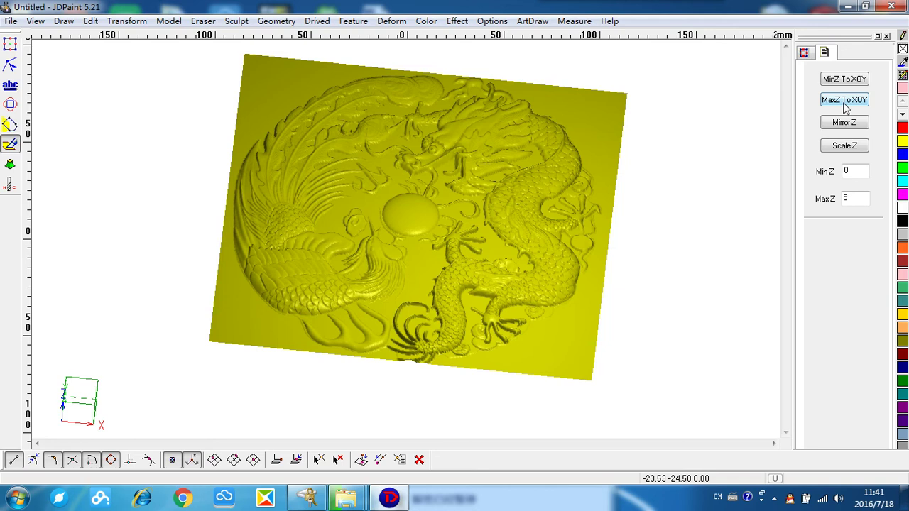
left_click(845, 103)
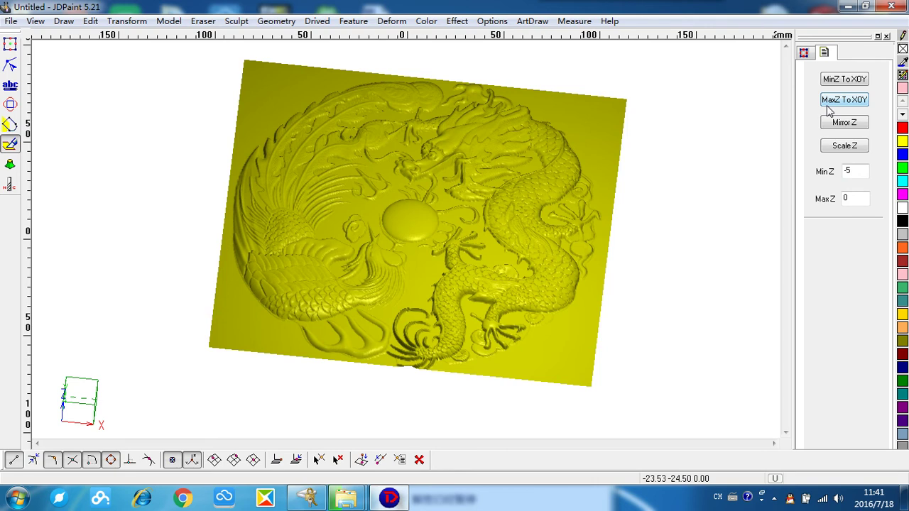
left_click(827, 104)
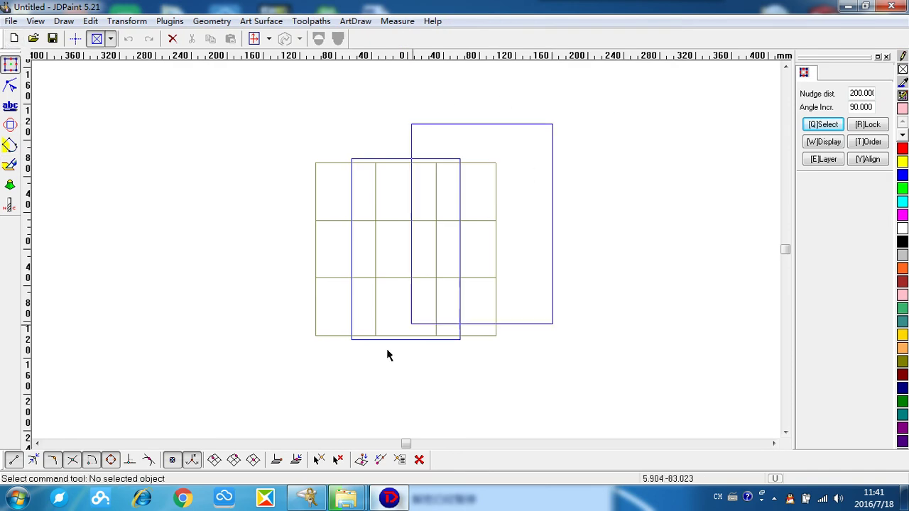
- Select the relief's surface box and open the Toolpath wizard with Surface finish
left_click_drag(262, 354, 440, 173)
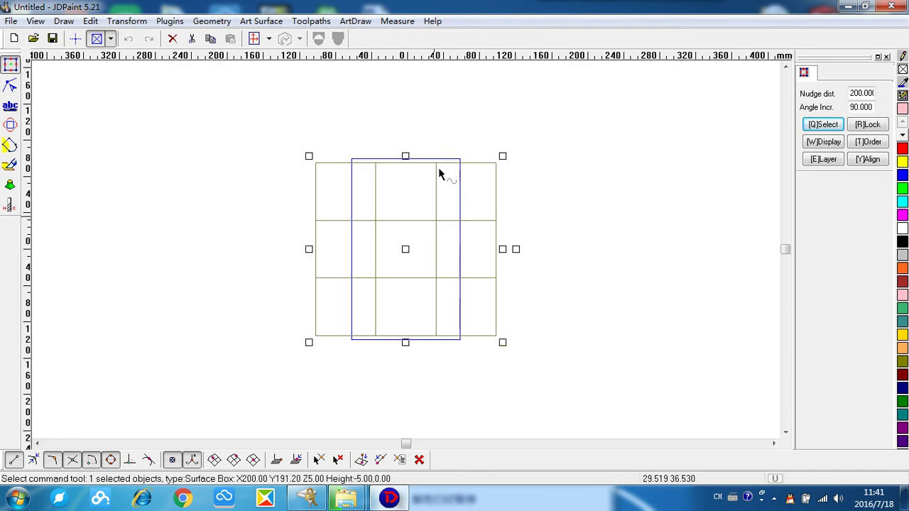
left_click(311, 21)
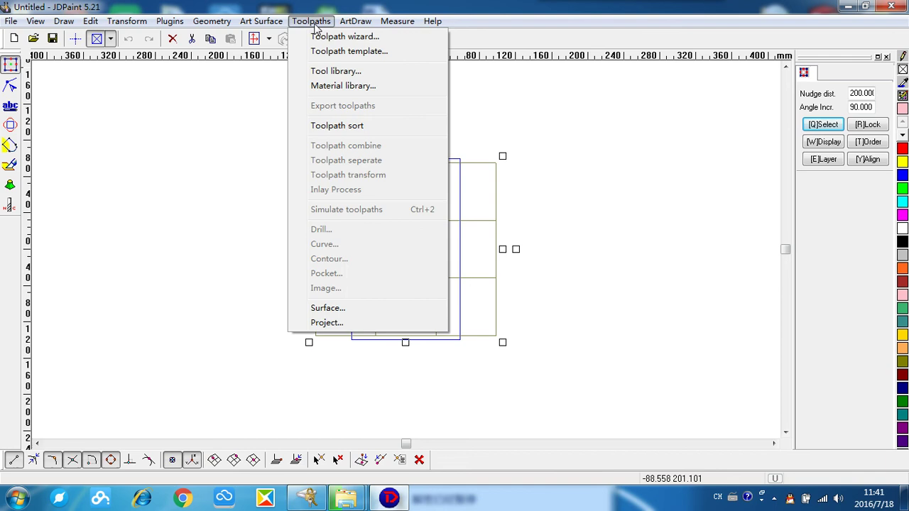
left_click(393, 39)
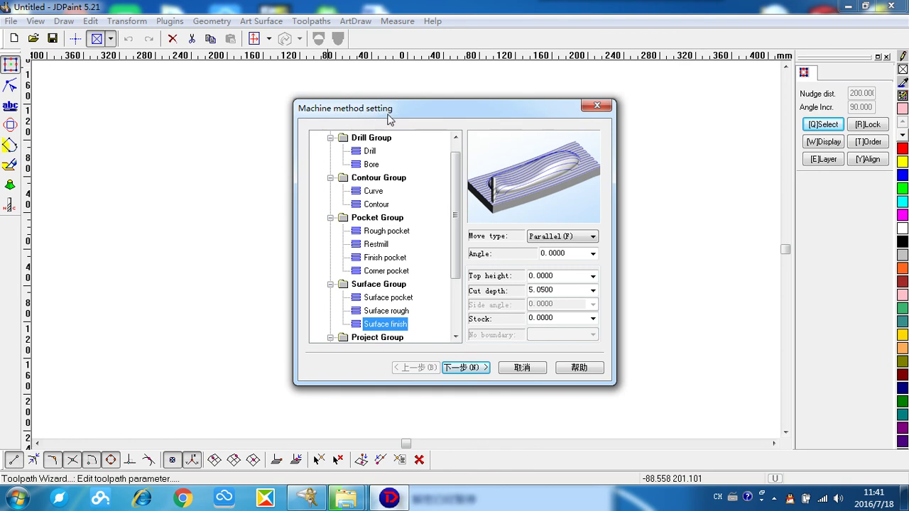
left_click_drag(442, 118, 405, 89)
scroll(397, 249, "down", 2)
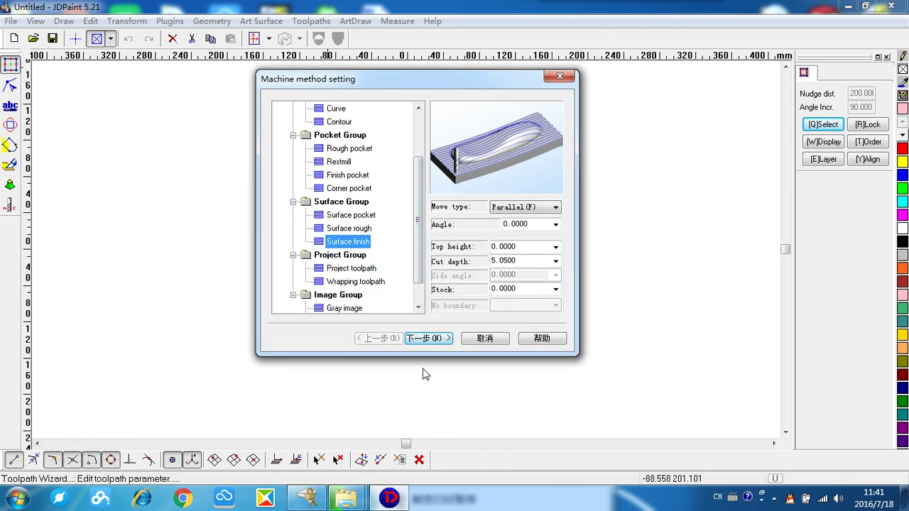
- Keep surface finish as the method, then collapse the flat and ball end mill cutter groups
left_click(442, 339)
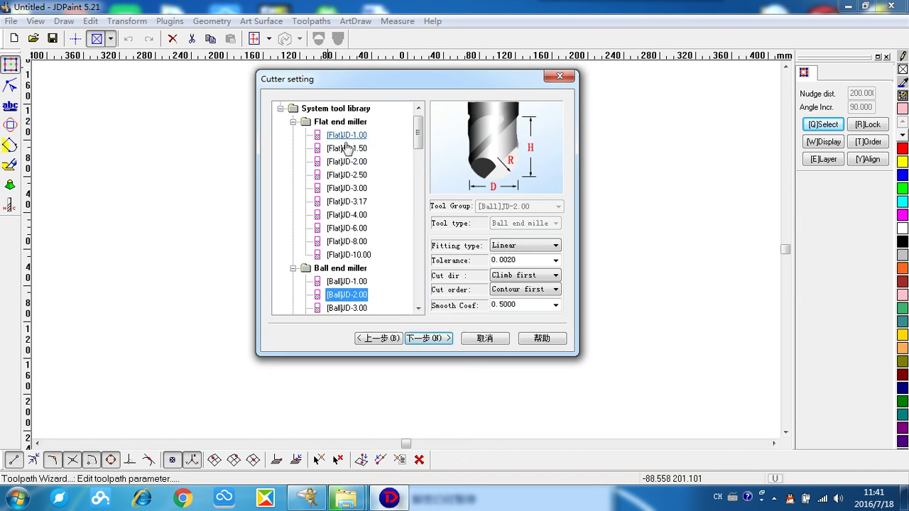
left_click_drag(417, 138, 419, 126)
left_click(293, 135)
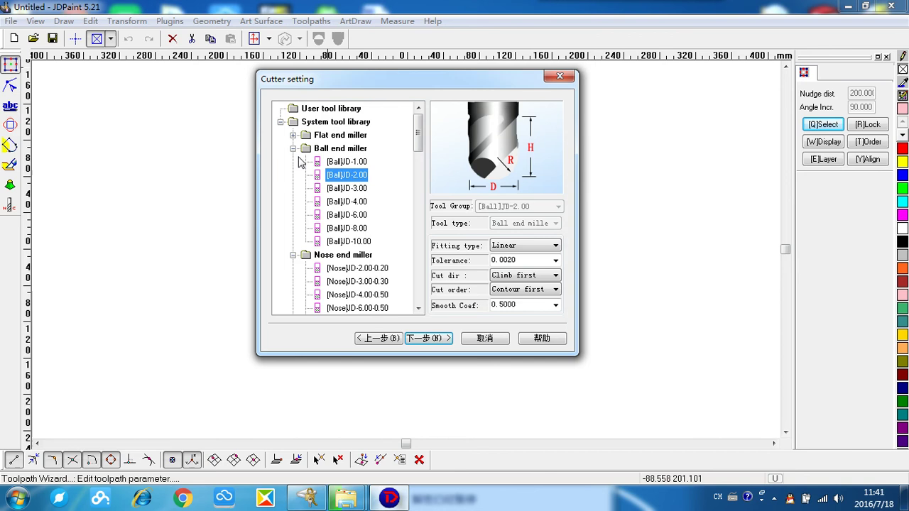
left_click(293, 149)
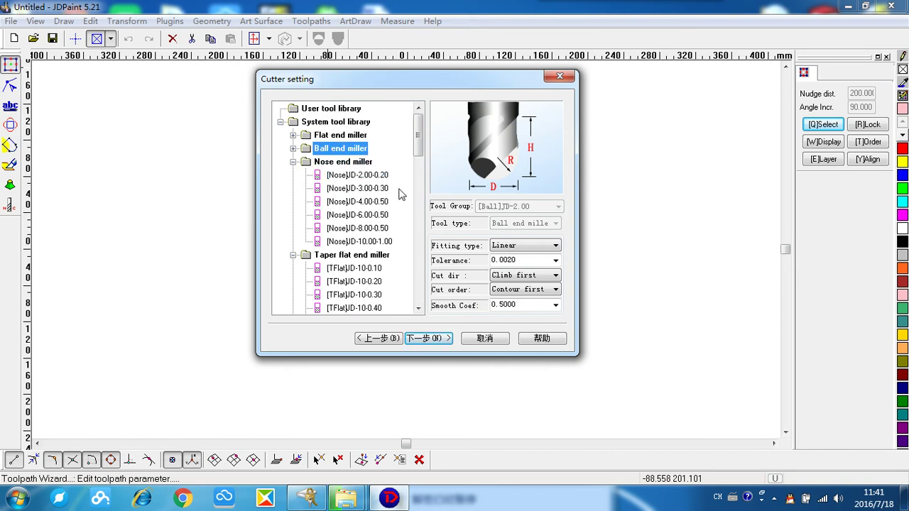
left_click_drag(417, 136, 417, 149)
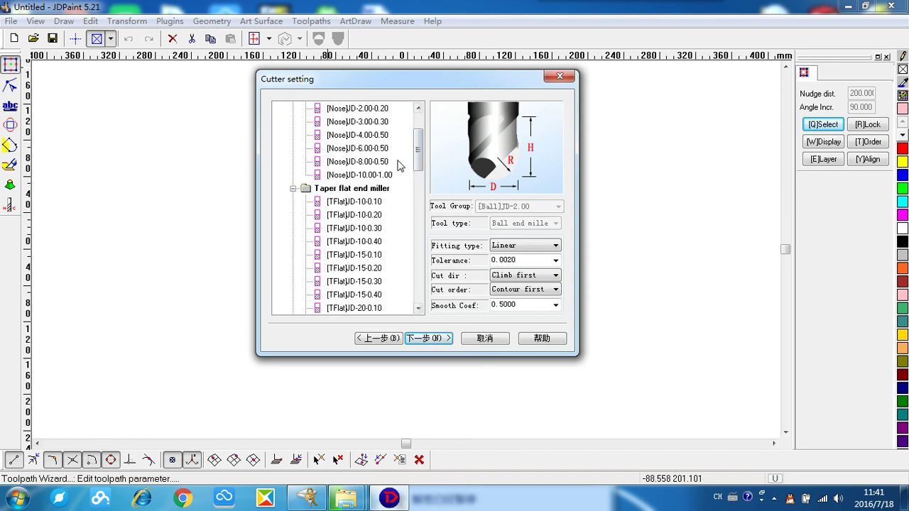
left_click_drag(418, 156, 419, 161)
- Choose the tapered flat cutter [TFlat]JD-20-0.40 instead of JD-10-0.40
left_click(369, 215)
scroll(396, 225, "down", 3)
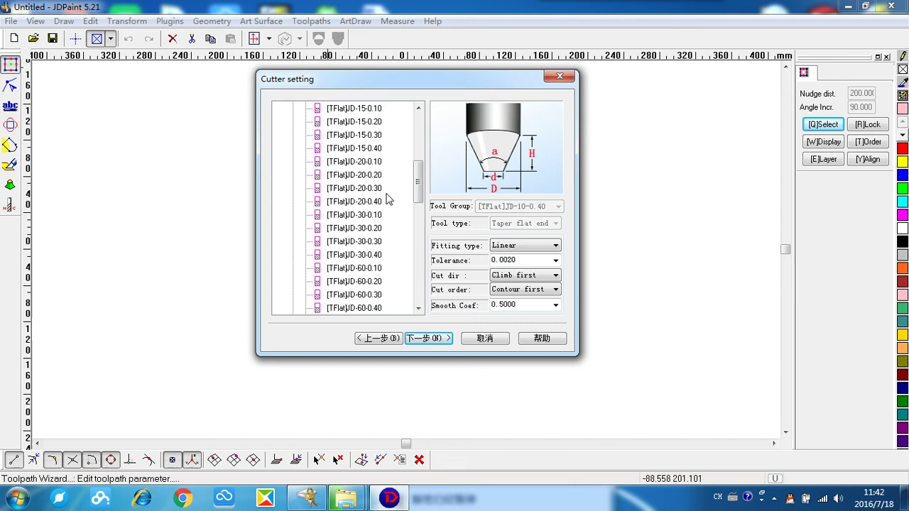
scroll(387, 199, "up", 2)
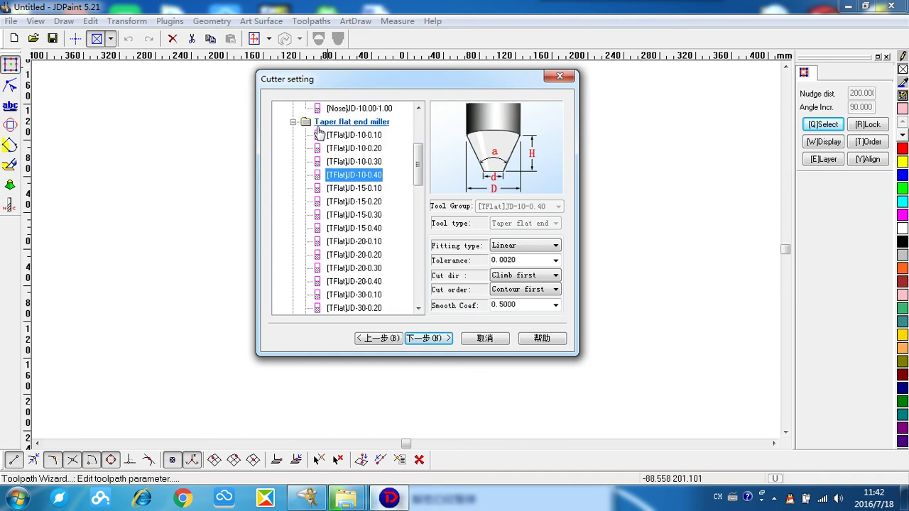
scroll(419, 174, "down", 1)
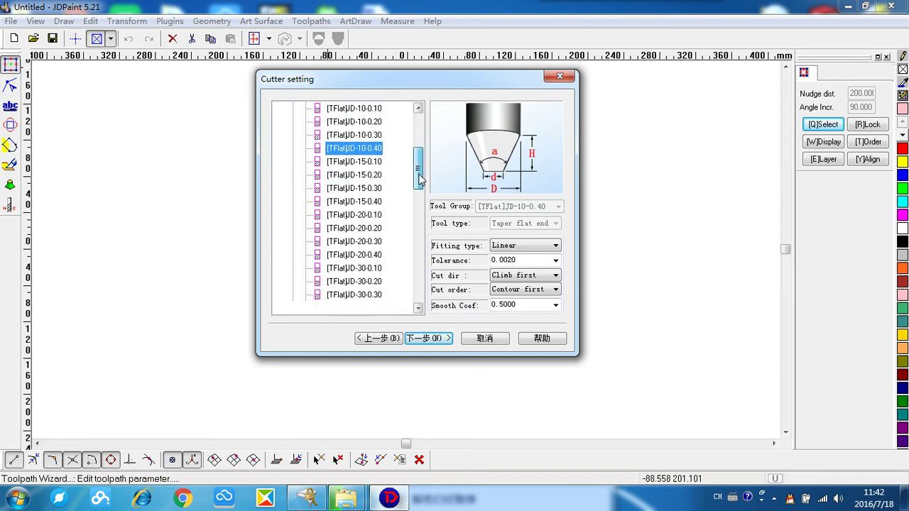
left_click(364, 243)
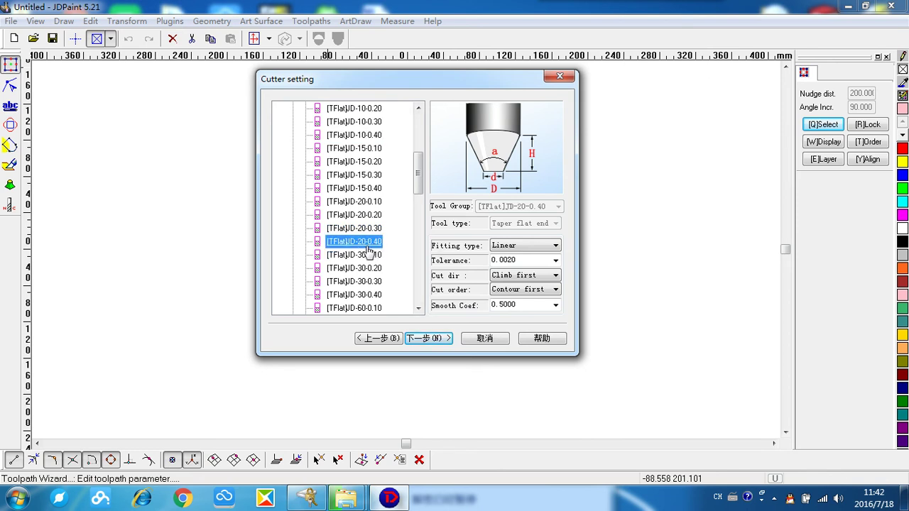
- Change the machining stepover from 0.0210 to 0.1 and continue the toolpath wizard
left_click(423, 340)
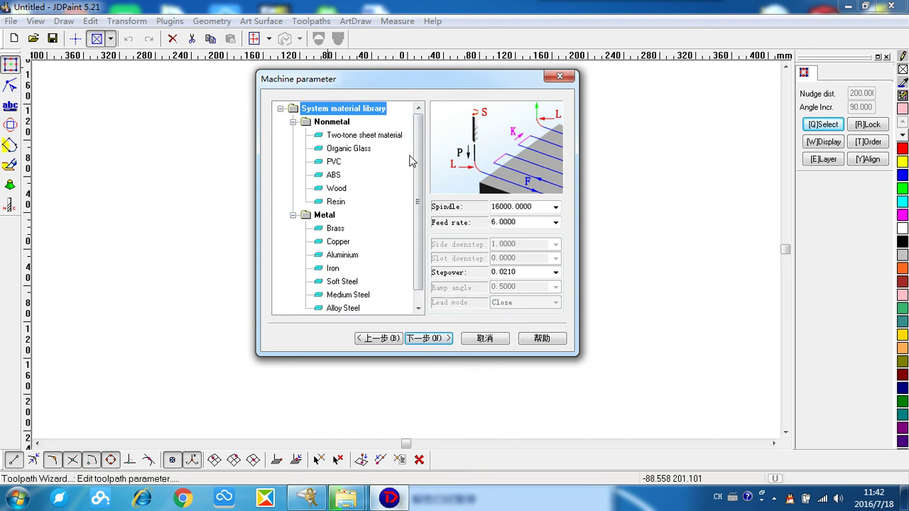
mouse_move(419, 156)
left_mouse_down()
mouse_move(419, 181)
mouse_move(418, 168)
left_mouse_up()
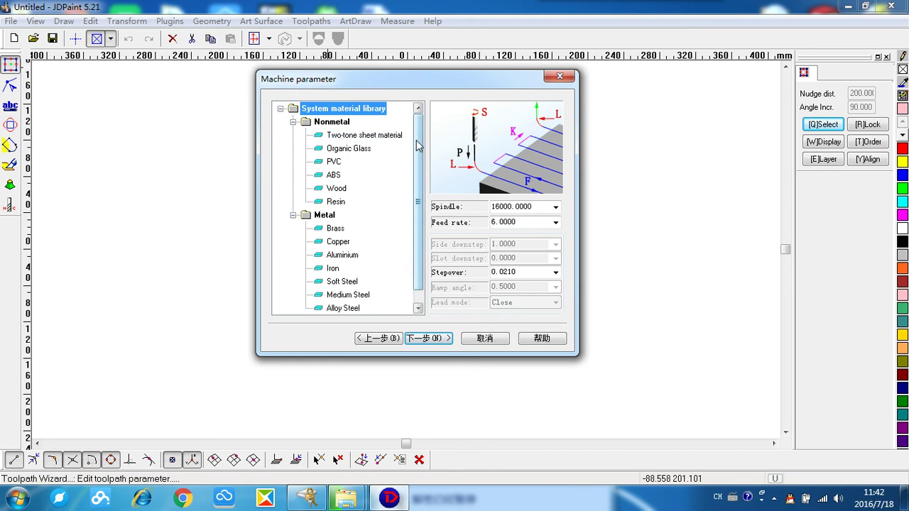
left_click_drag(419, 145, 418, 158)
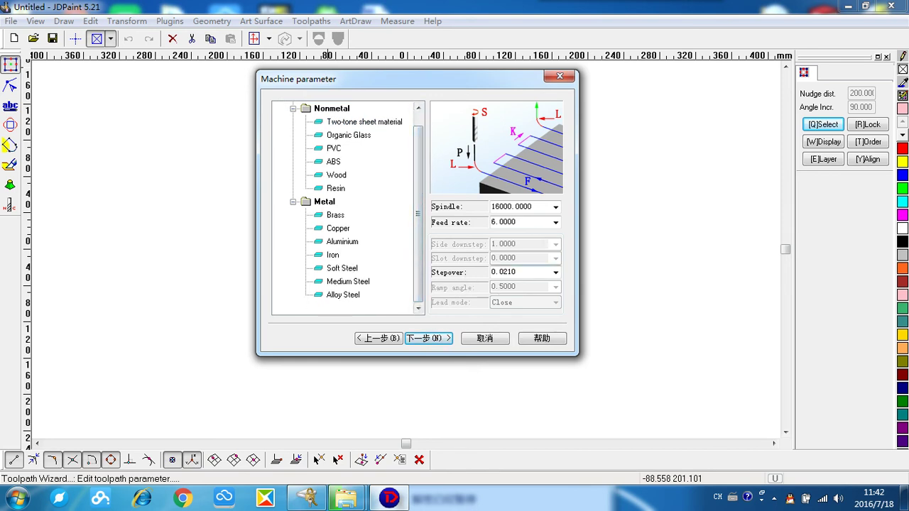
left_click(516, 272)
double_click(516, 272)
type("0.")
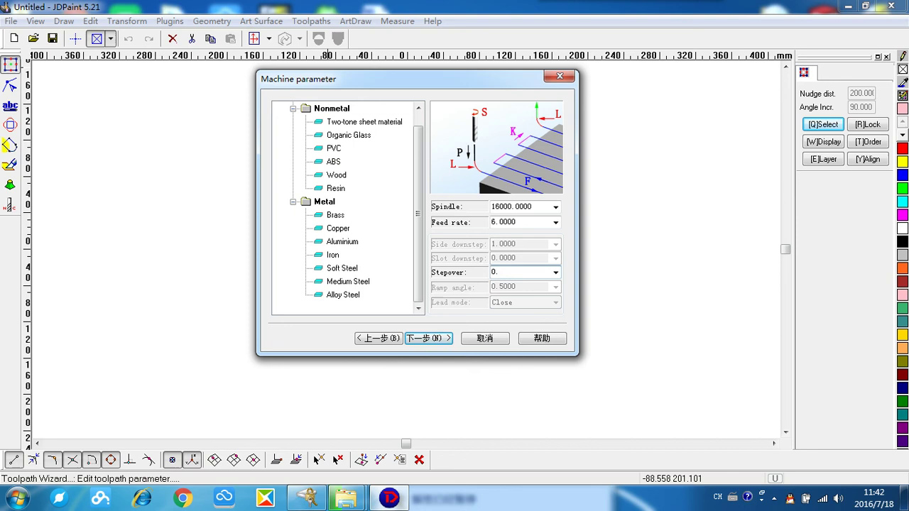
type("1")
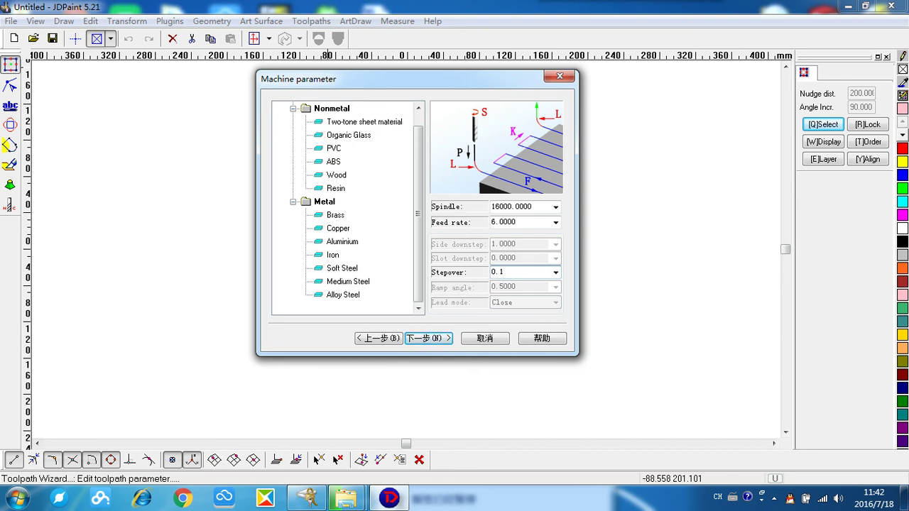
left_click(435, 344)
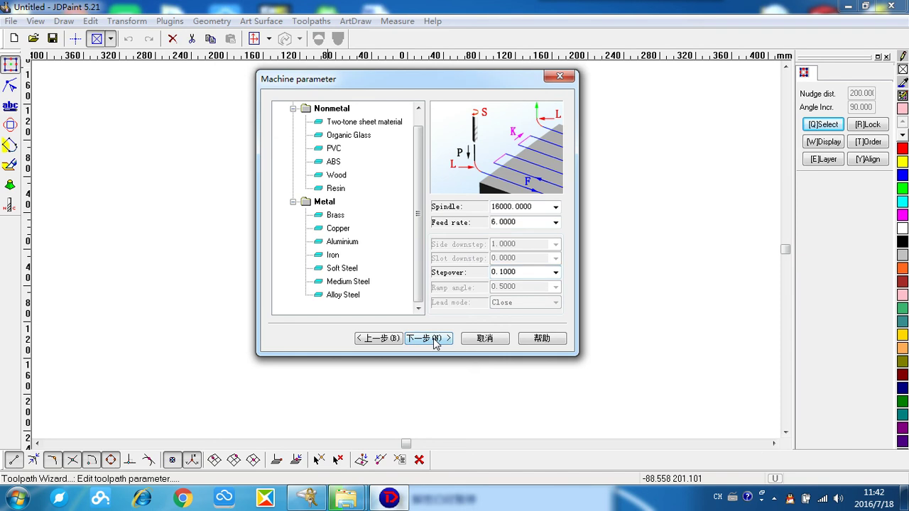